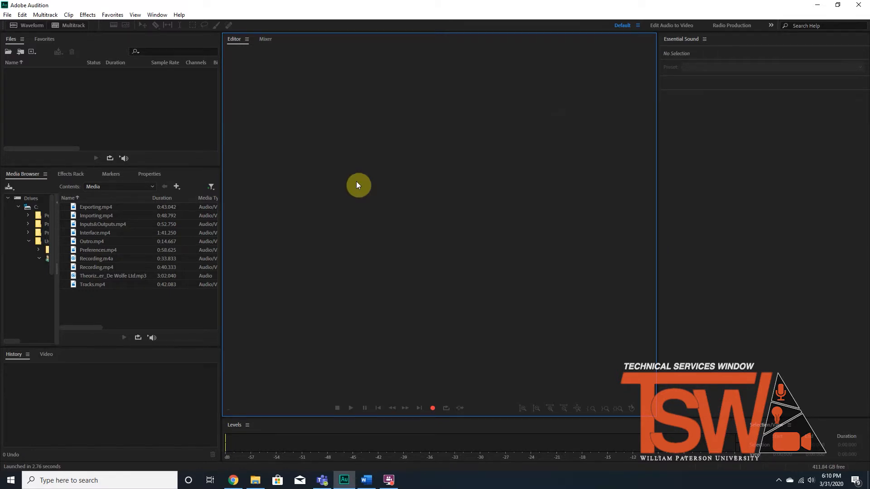
Create a multitrack session named Test at 48000 Hz, 32-bit float, with a stereo master
click(7, 14)
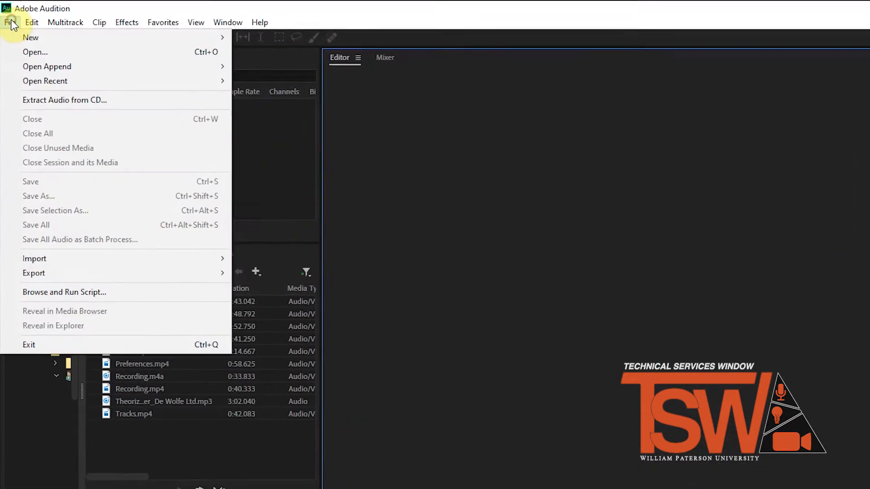
mouse_move(23, 38)
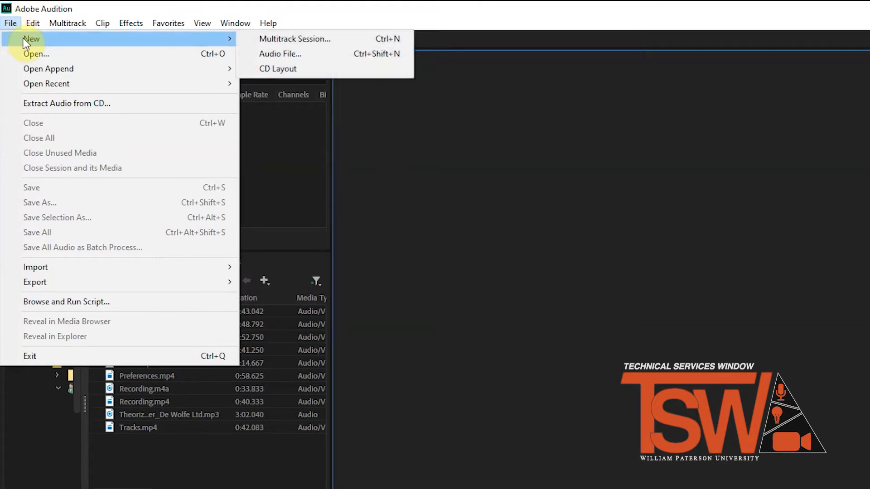
click(284, 43)
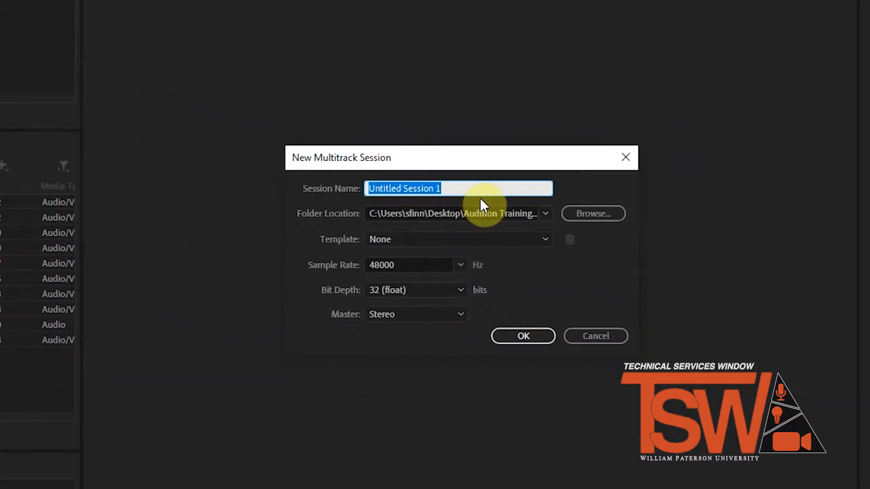
text(Test)
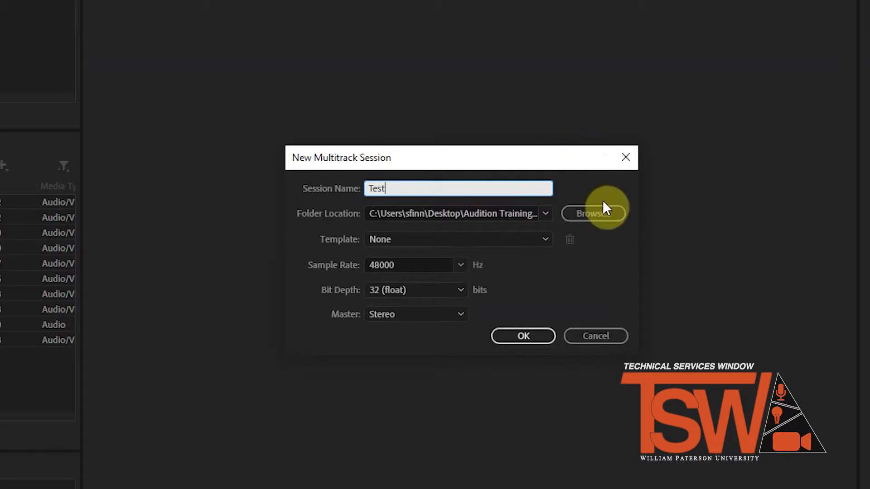
click(603, 213)
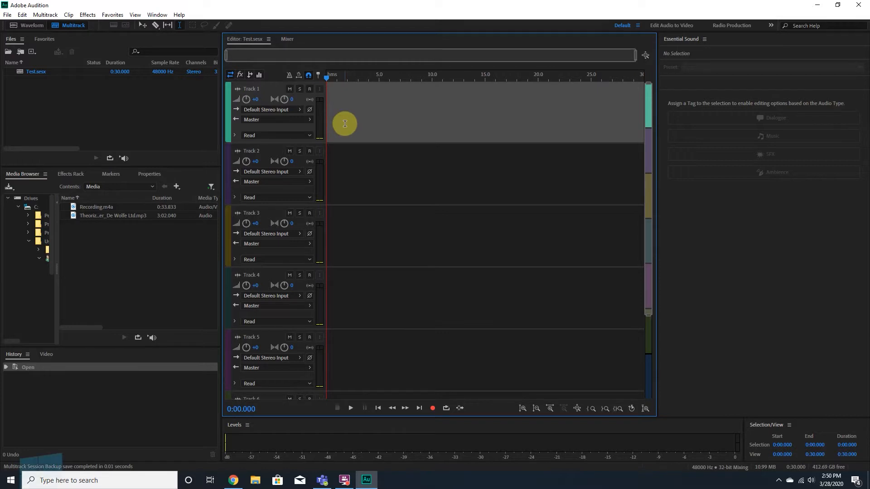
Set the audio hardware preferences to MME, with Microphone (Fast Track) as default input and Speakers (Realtek(R) Audio) as default output
click(20, 16)
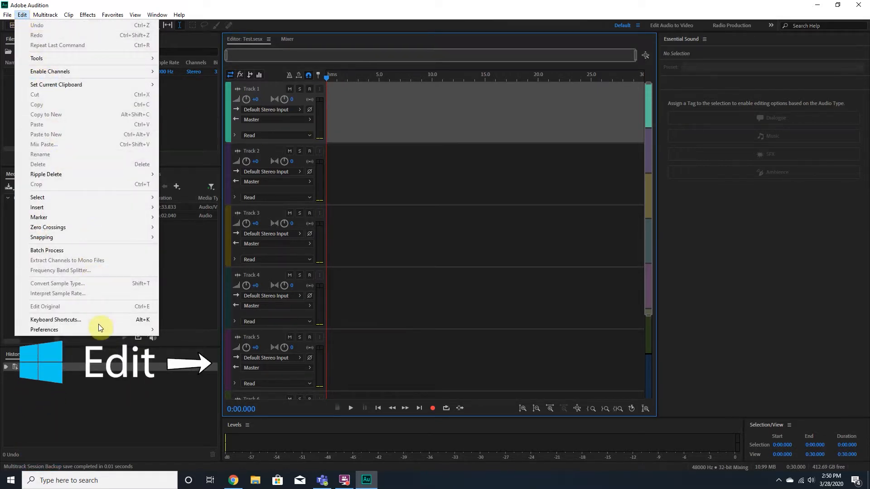
mouse_move(98, 330)
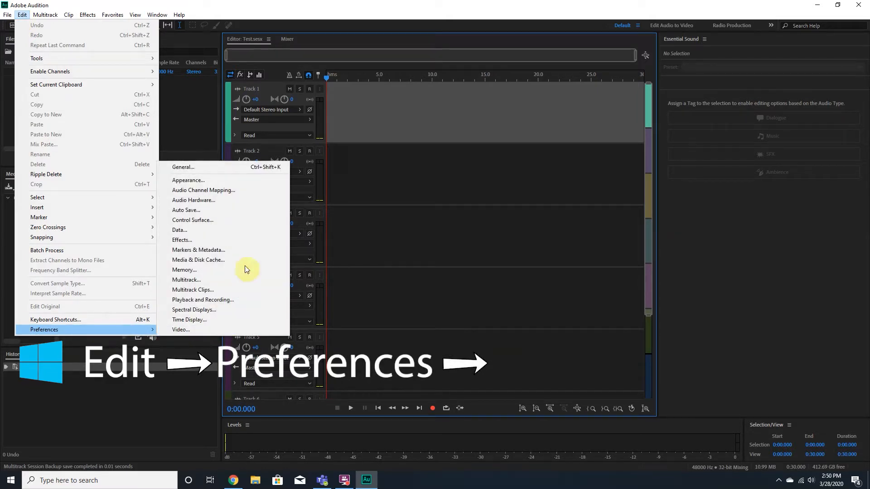
click(237, 200)
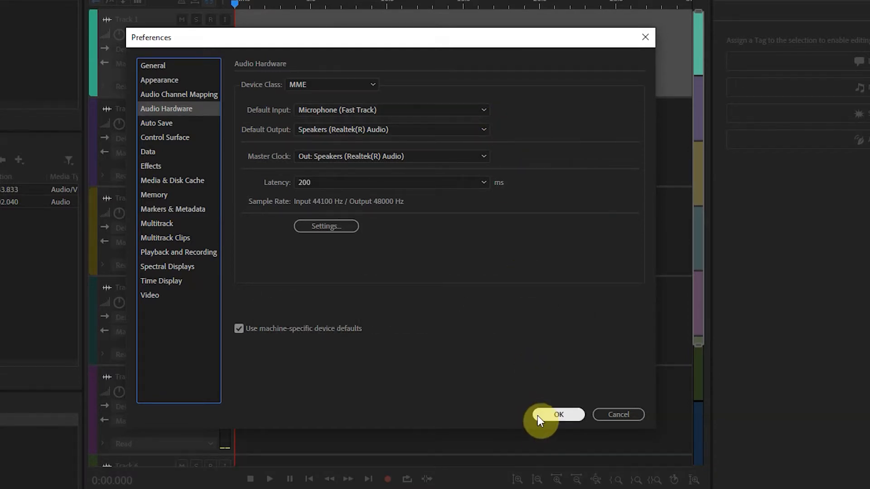
click(539, 416)
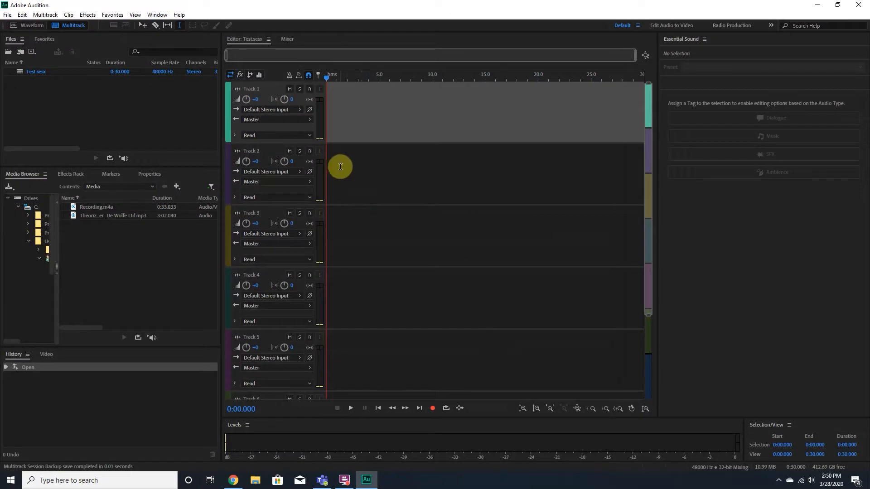
Set Track 1's input to the mono channel [01M] Microphone (Fast Track)
click(298, 110)
mouse_move(338, 122)
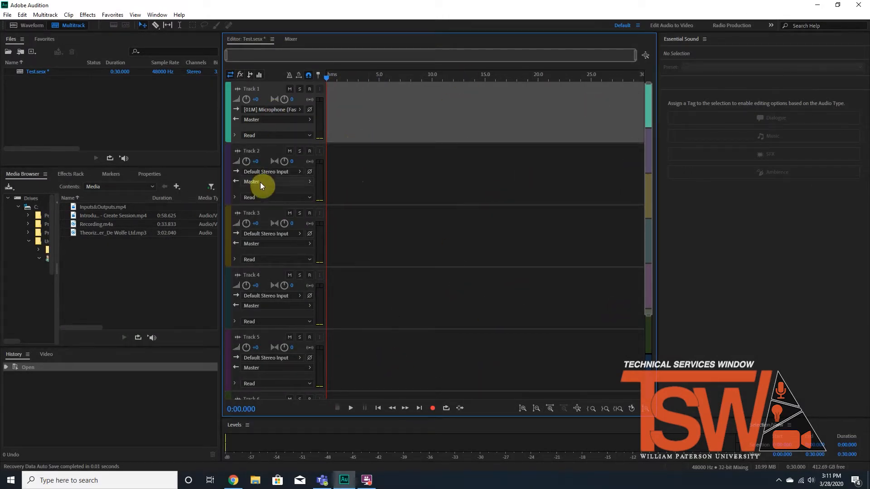
Look over the session's tracks down to the Master, and view the same tracks in the Mixer
scroll(435, 186, down, 4)
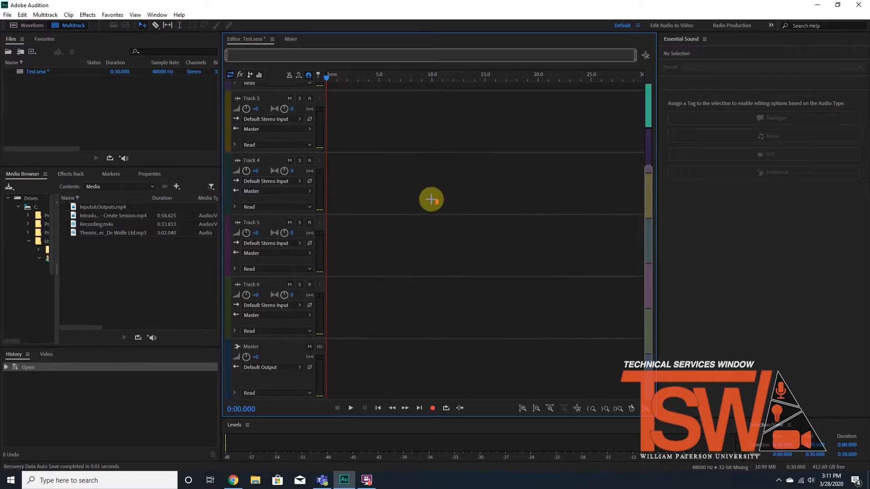
scroll(430, 198, up, 4)
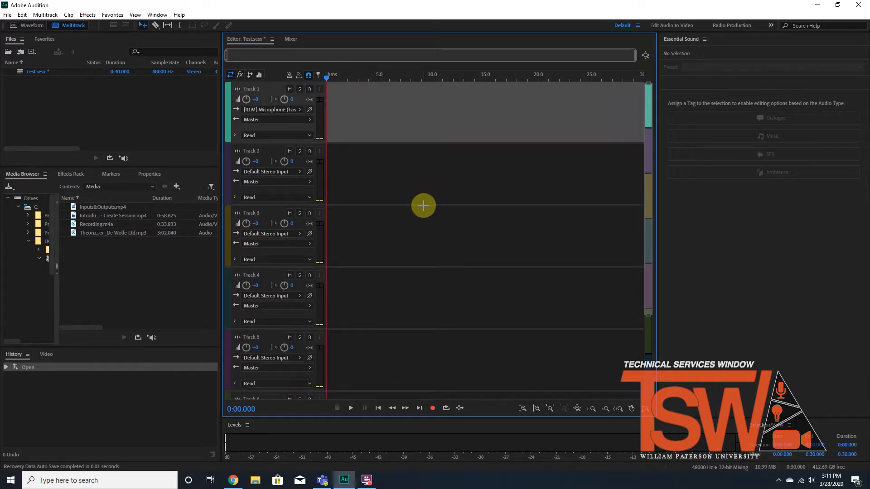
click(286, 38)
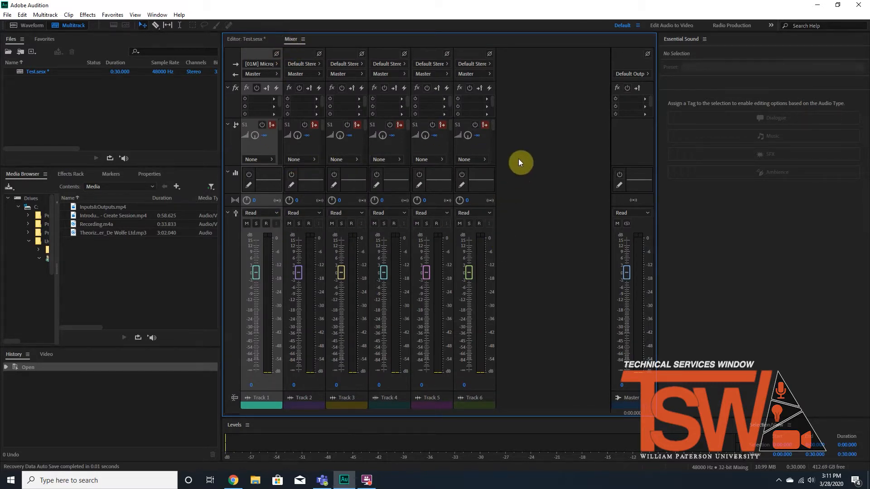
click(241, 40)
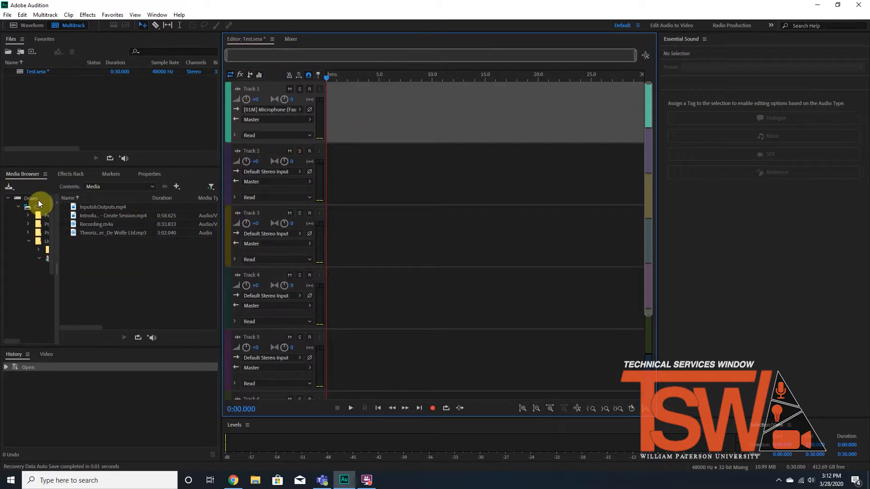
Look over the Media Browser, Effects Rack and Files panels and the Waveform and Multitrack view options
click(11, 175)
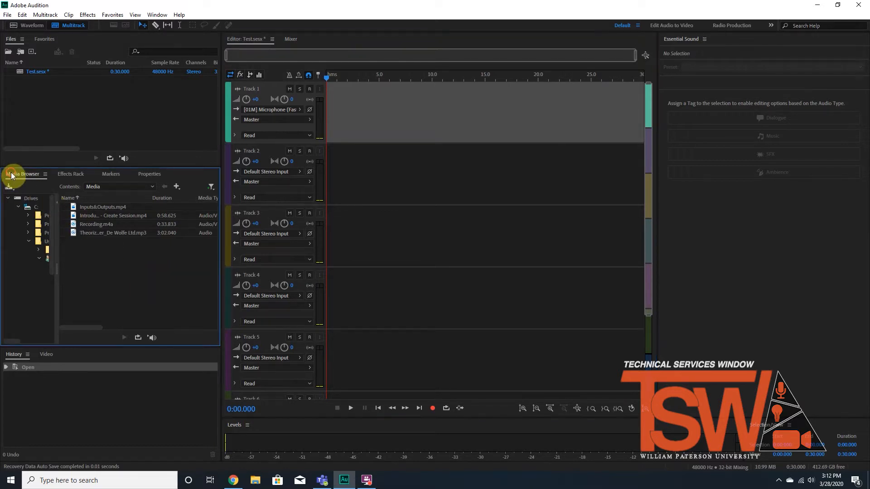
click(74, 175)
click(35, 174)
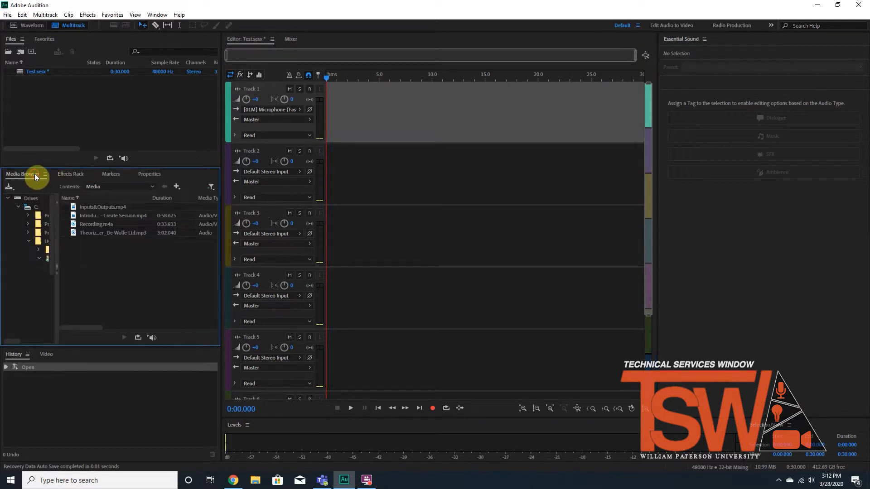
click(53, 88)
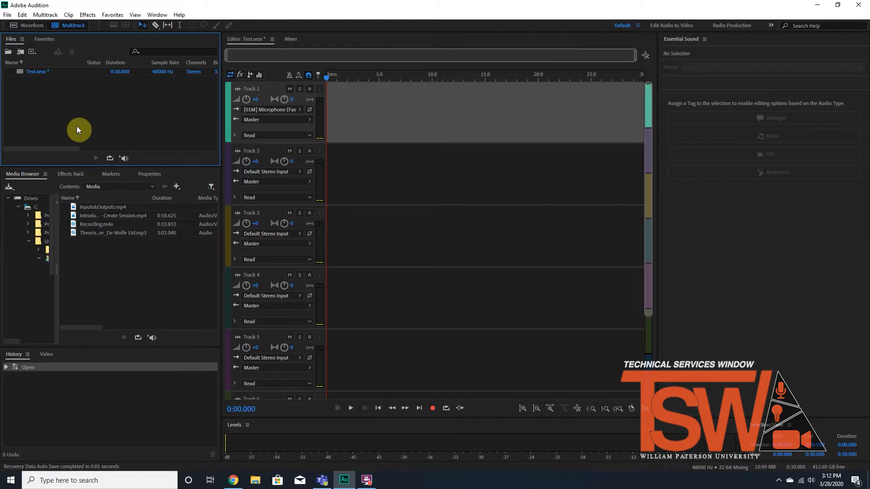
click(67, 27)
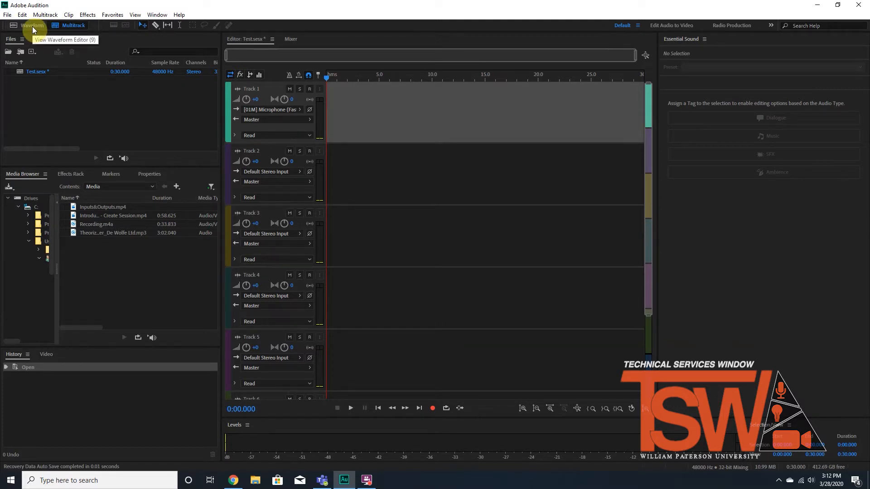
drag(97, 51, 81, 90)
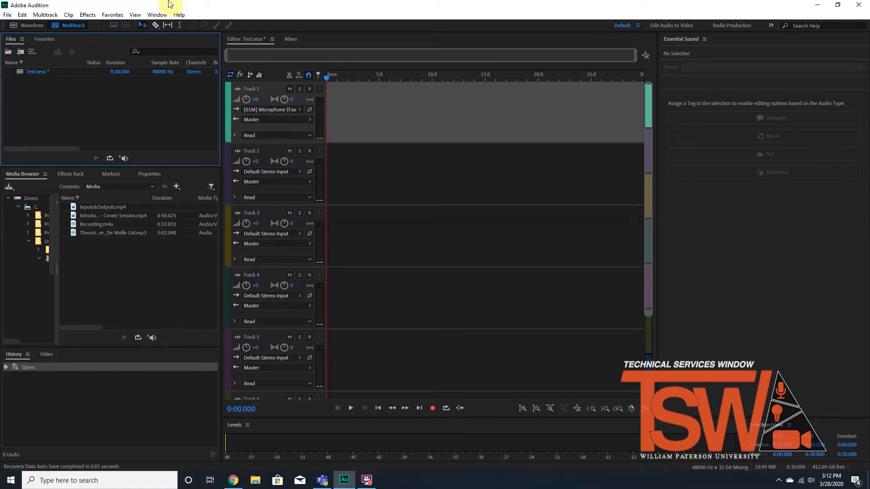
Review the available panels and workspace layouts, including the option to reset to the saved layout
click(156, 15)
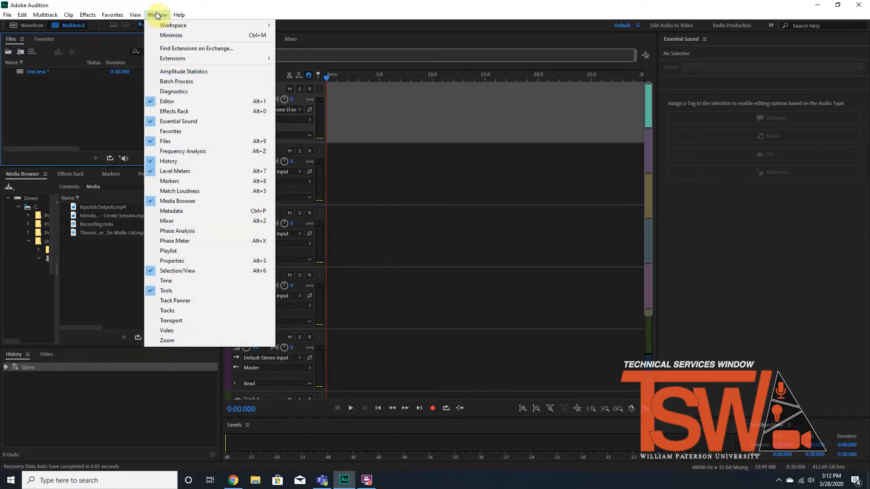
mouse_move(154, 26)
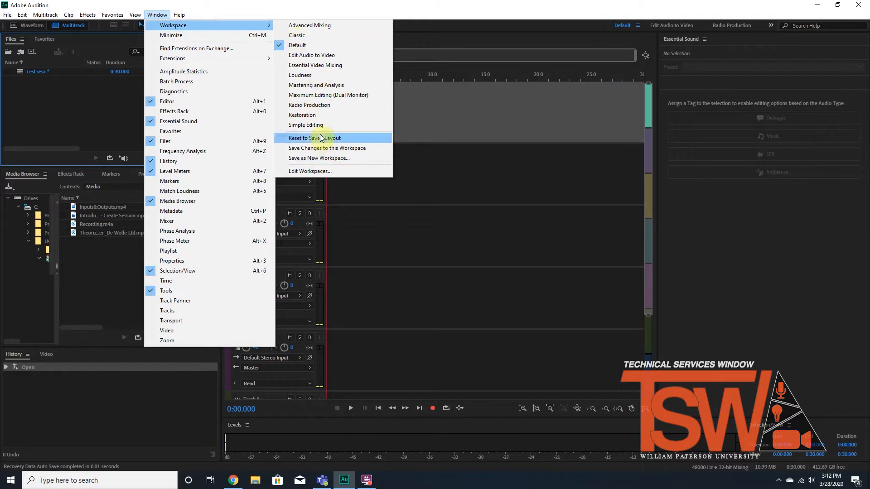
click(418, 26)
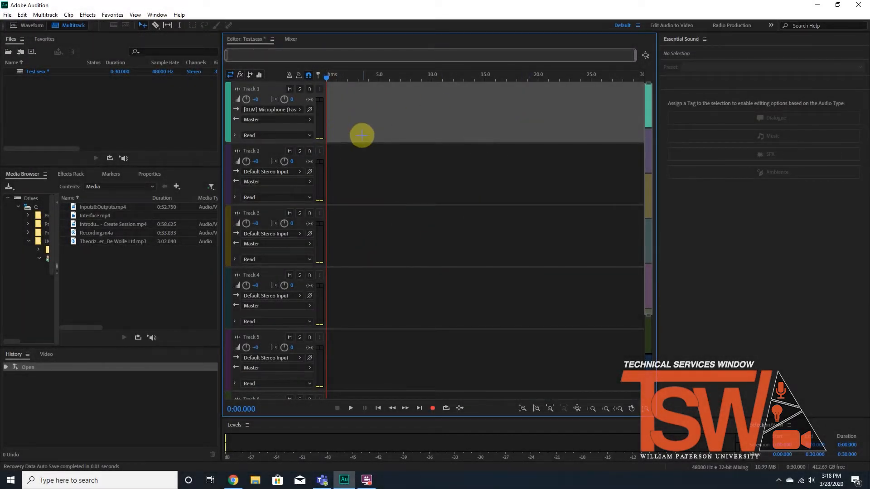
Examine the multitrack editor's audio tracks from Track 1 to the Master track
scroll(361, 138, down, 2)
scroll(346, 197, up, 2)
scroll(335, 145, down, 2)
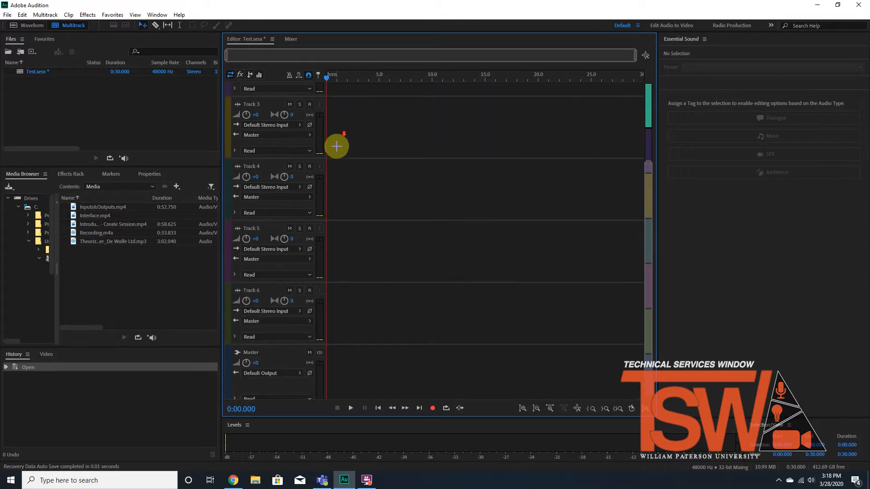
scroll(348, 184, down, 1)
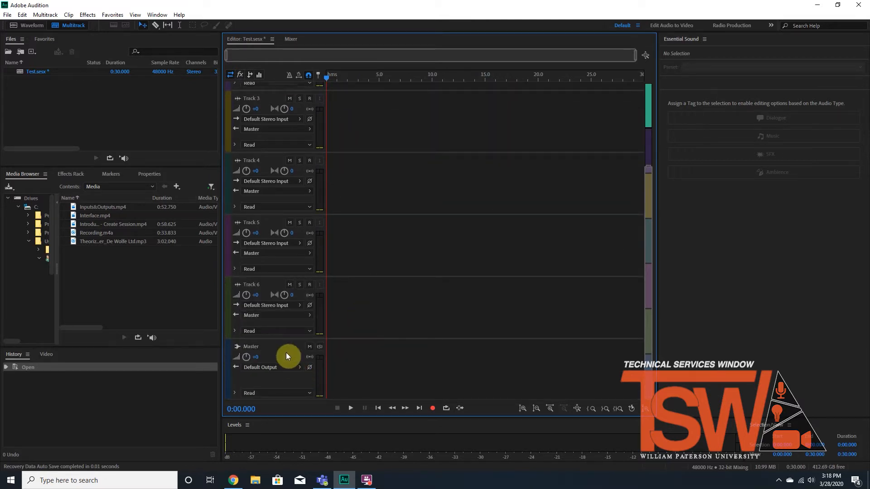
scroll(392, 345, up, 3)
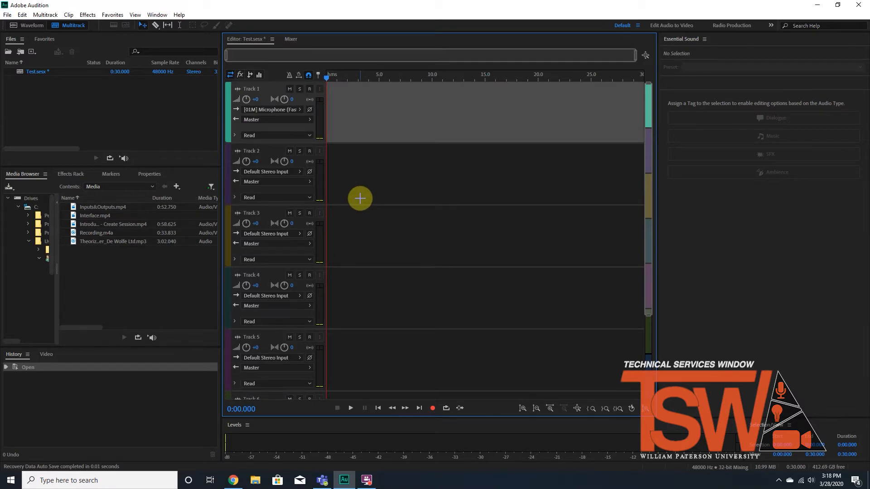
Review the commands for adding, duplicating and deleting tracks, both for the session and from Track 2
click(41, 15)
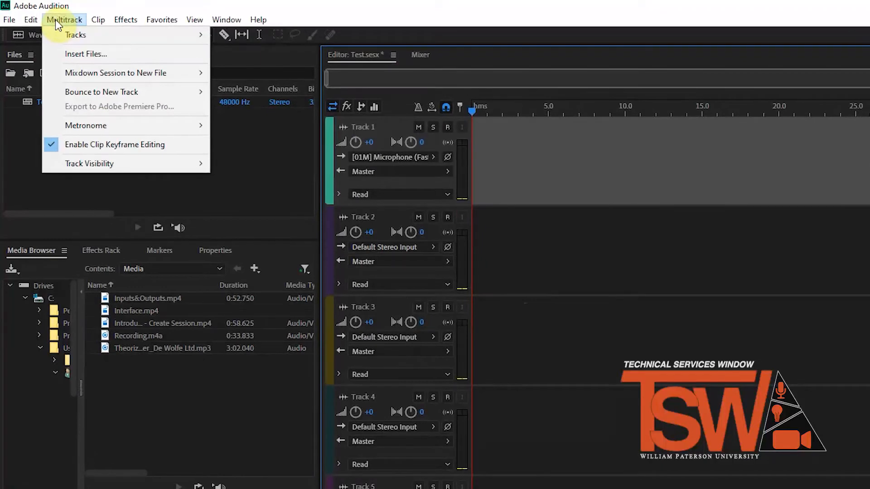
mouse_move(64, 38)
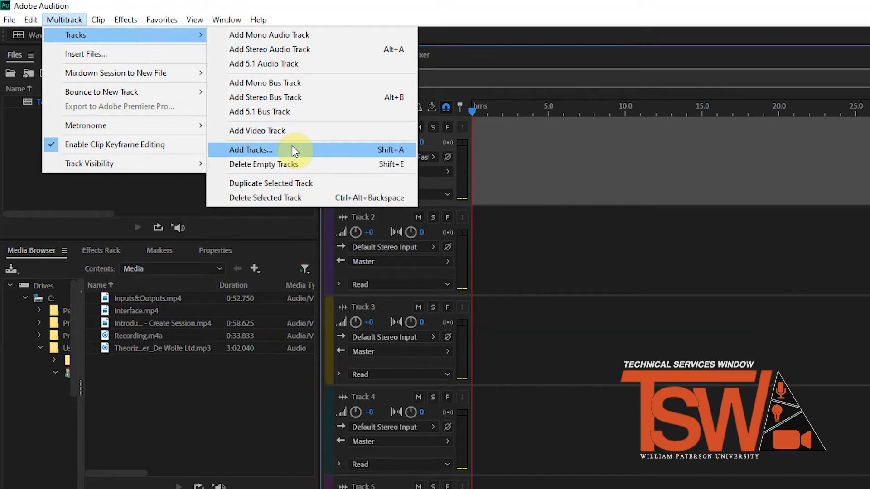
click(513, 229)
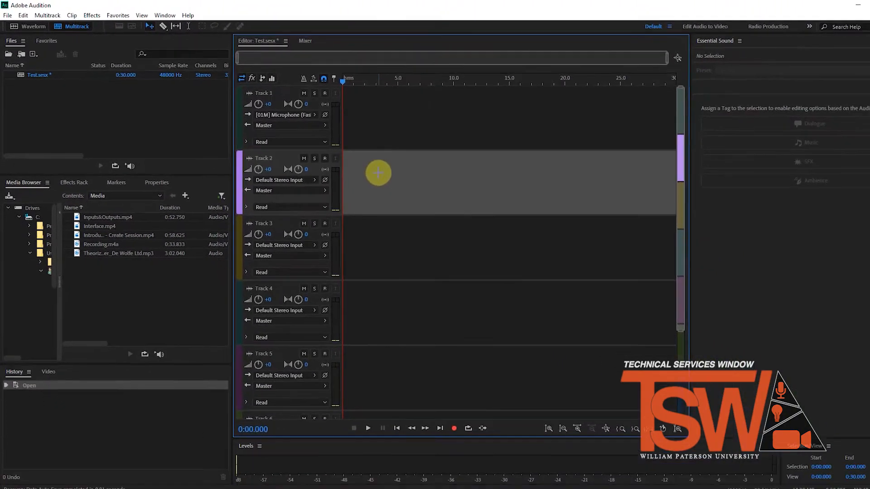
right_click(373, 166)
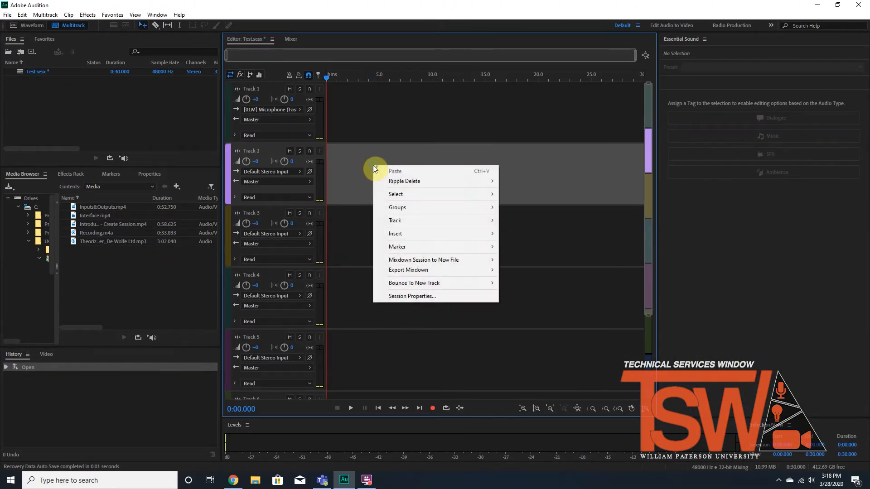
mouse_move(451, 222)
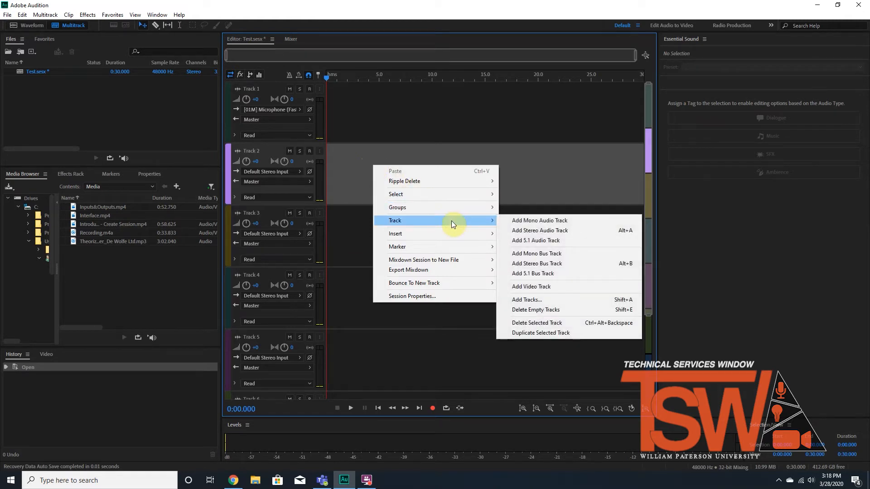
click(388, 129)
key(shift+a)
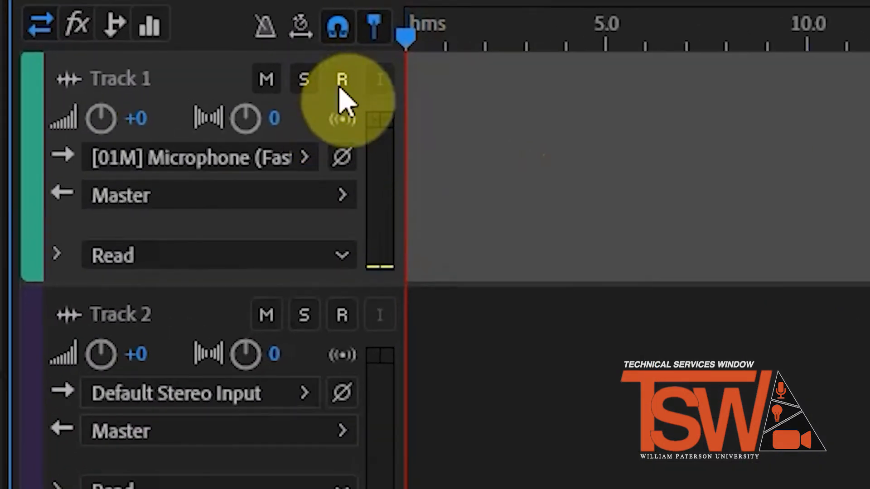
Arm Track 1 and record a clip of about 4 seconds from the start of the timeline
click(340, 84)
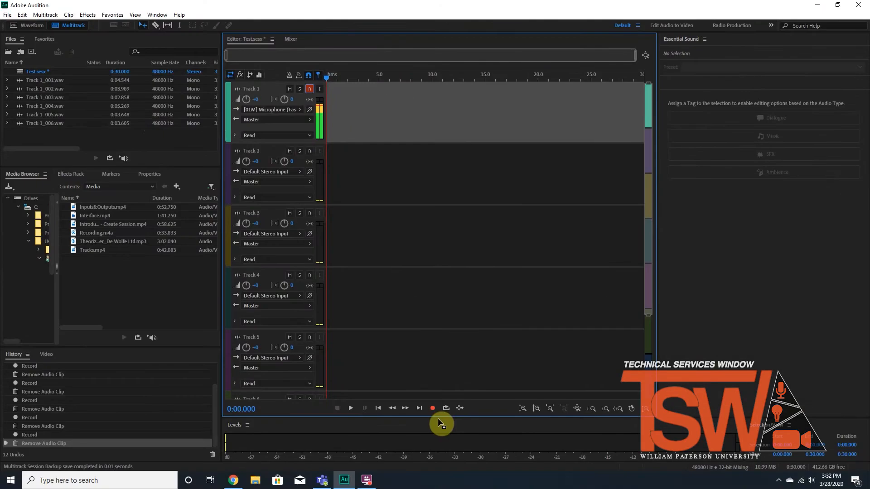
click(432, 410)
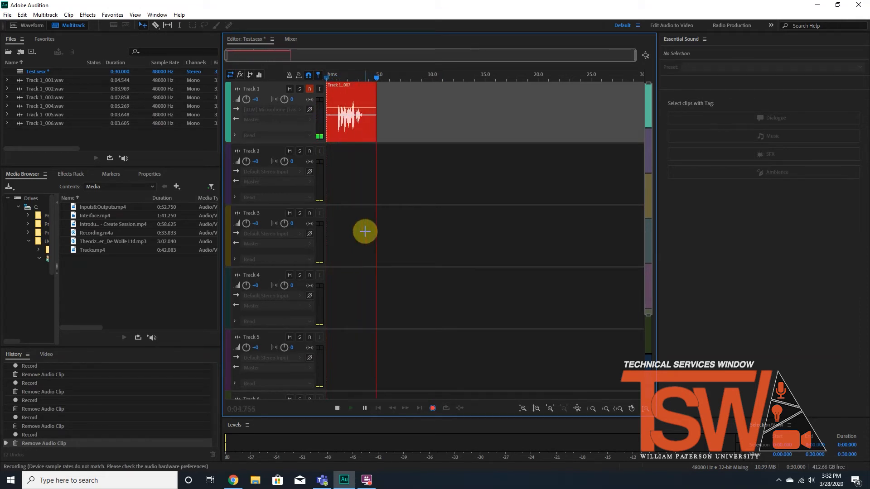
key(space)
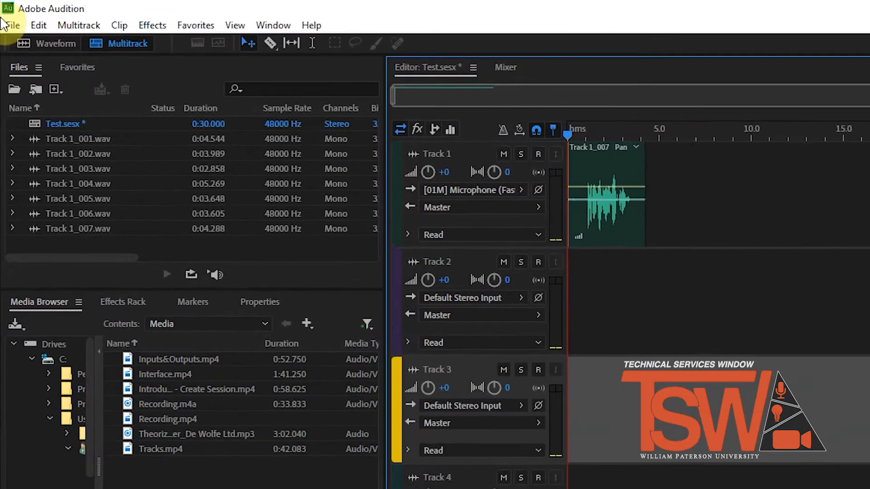
Review the import commands and open Recording.m4a from the media files in the waveform editor
click(5, 14)
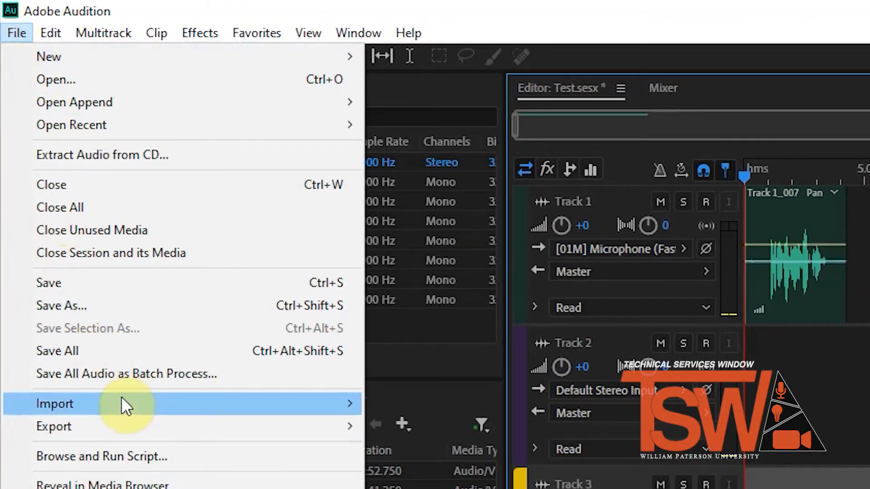
mouse_move(123, 397)
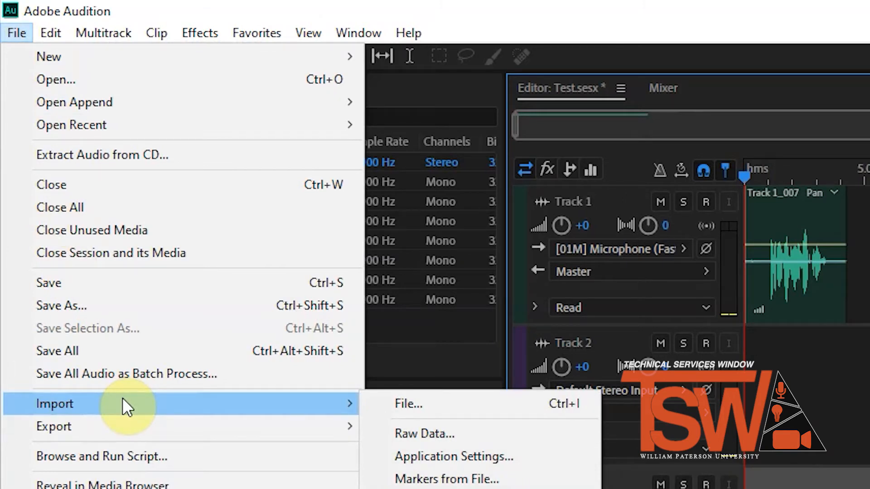
click(246, 438)
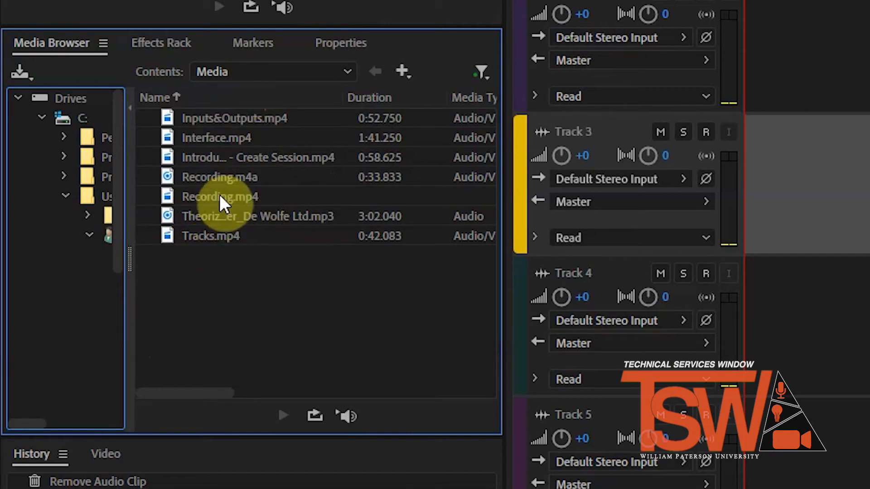
double_click(195, 182)
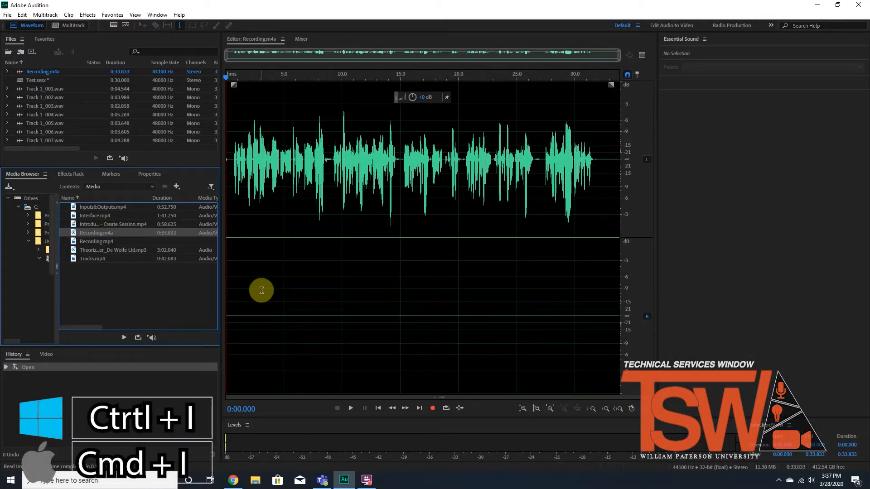
key(ctrl+i)
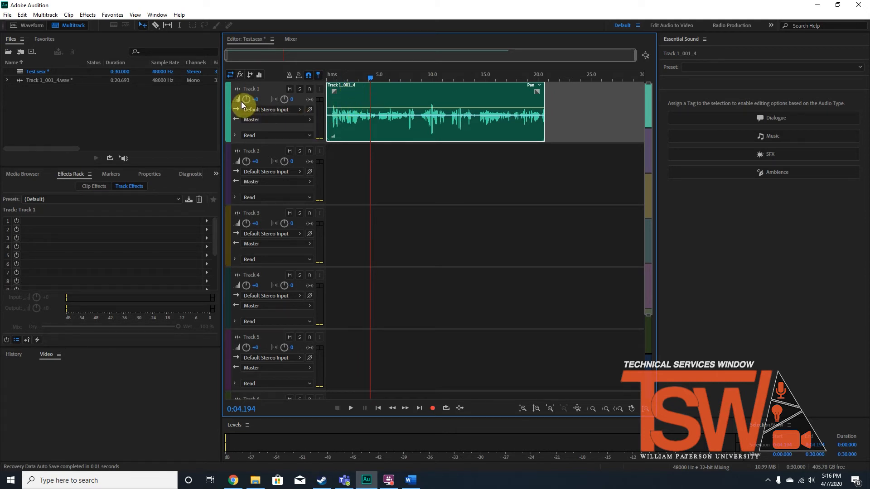
Raise Track 1's volume to +2.4 dB and set the gain of its clip to 0.9 dB
mouse_move(245, 101)
mouse_down()
mouse_move(252, 95)
mouse_move(231, 100)
mouse_move(245, 91)
mouse_up()
mouse_move(333, 139)
mouse_down()
mouse_move(342, 132)
mouse_move(327, 148)
mouse_move(334, 136)
mouse_move(339, 143)
mouse_up()
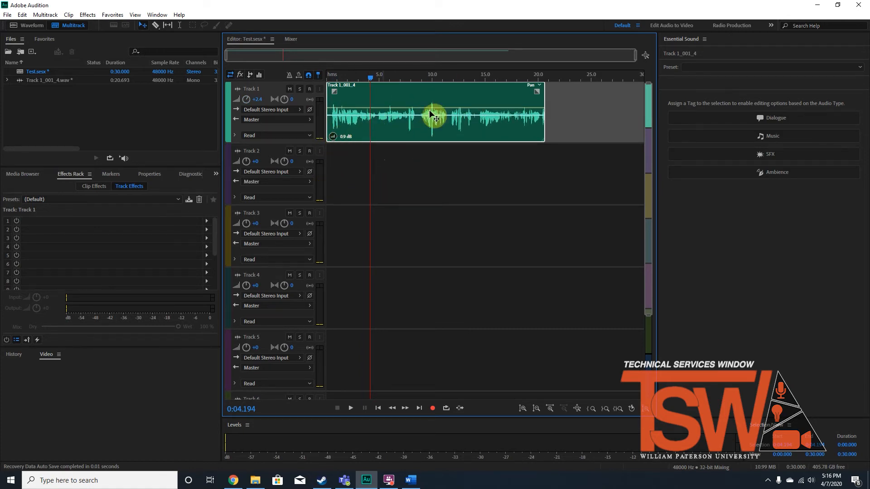
Open the Track 1 clip in the waveform editor, select about 8.8 to 11.6 seconds and adjust that section's gain
double_click(393, 96)
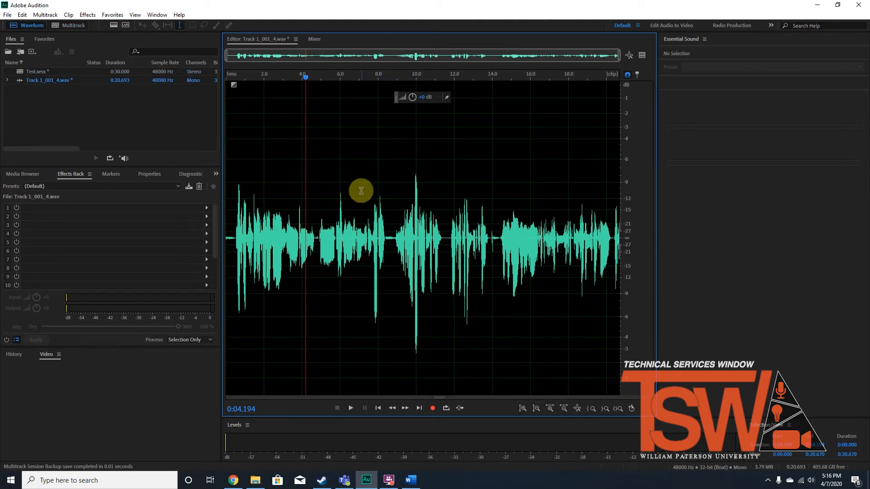
drag(393, 190, 447, 196)
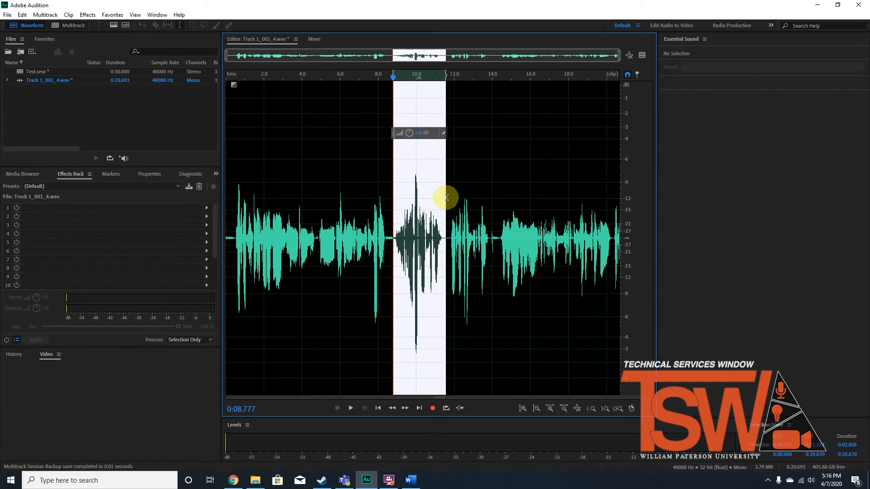
mouse_move(410, 132)
mouse_down()
mouse_move(415, 112)
mouse_move(413, 138)
mouse_up()
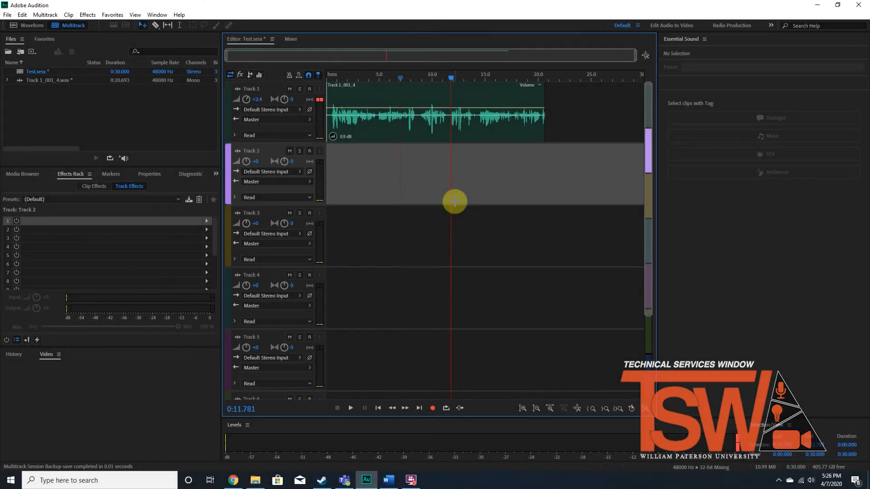
Add a Studio Reverb with default settings to the first effect slot of Track 1
click(555, 112)
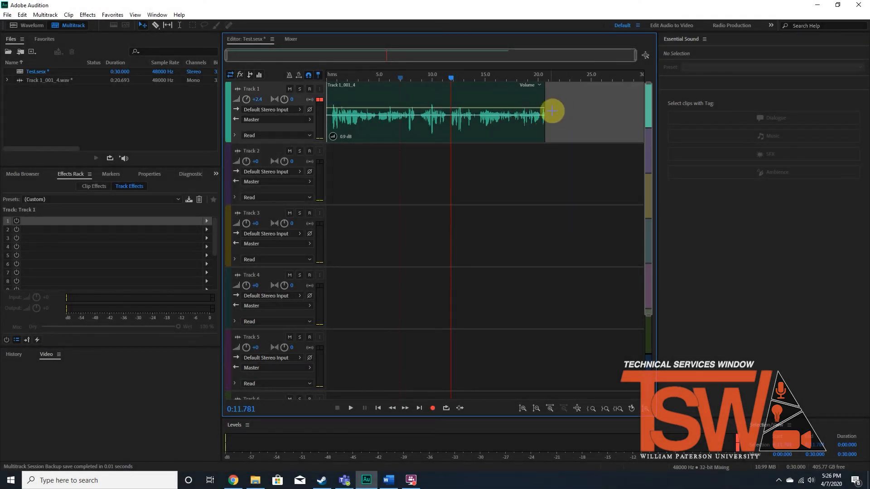
click(75, 174)
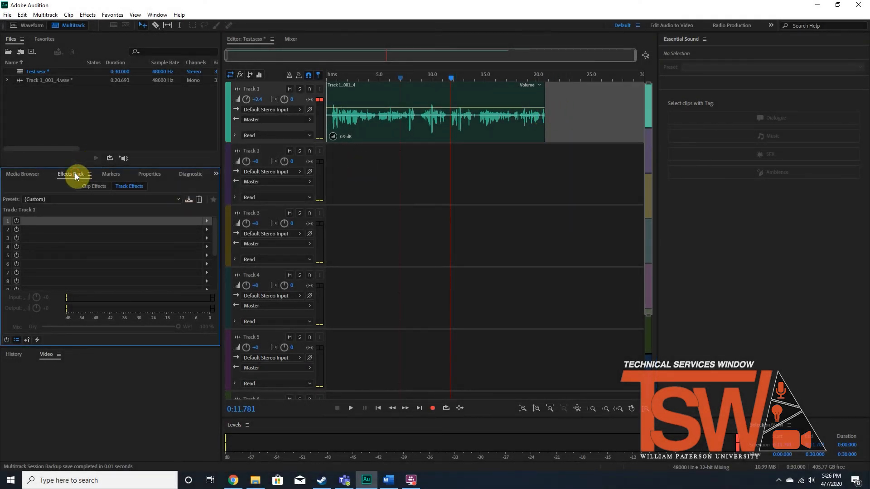
click(206, 221)
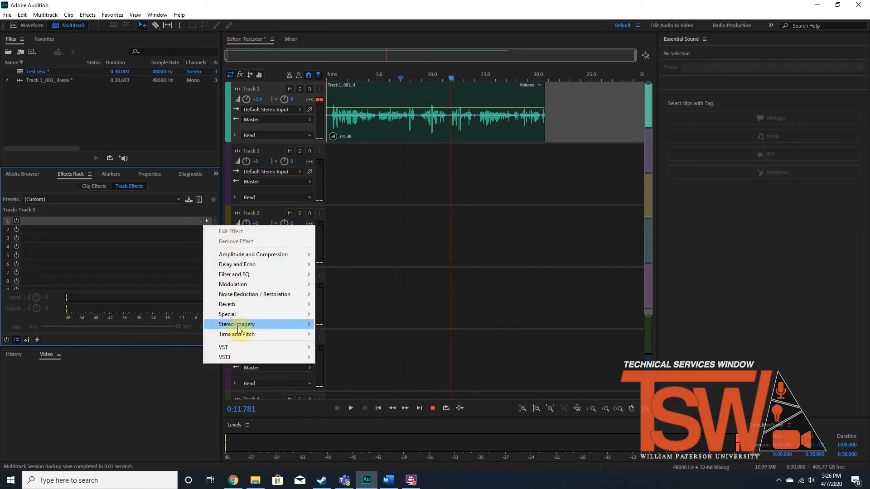
mouse_move(263, 305)
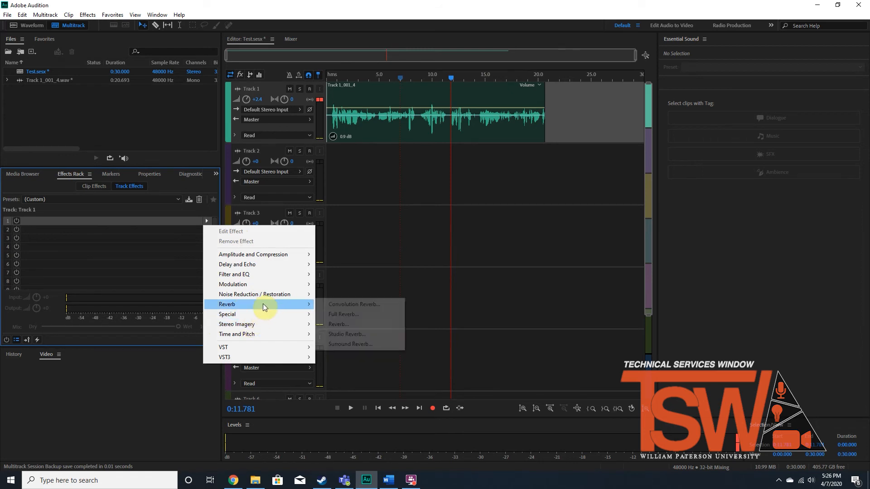
click(347, 334)
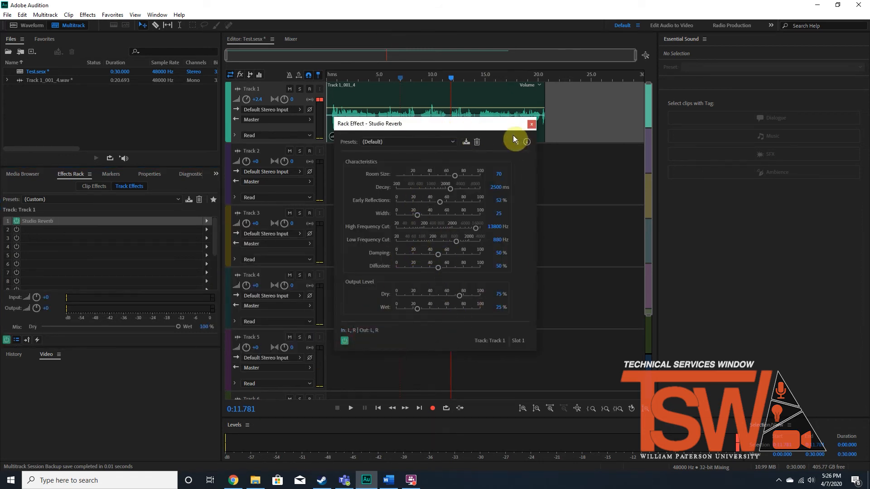
click(531, 124)
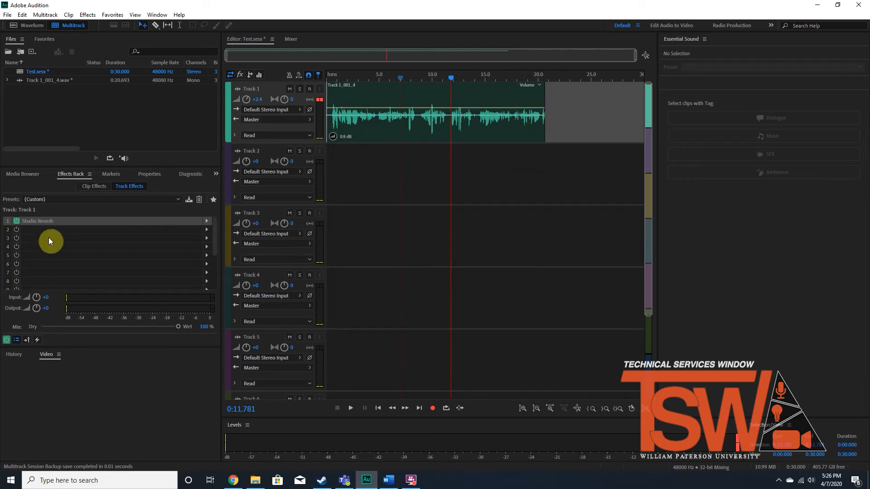
Toggle Track 1's Studio Reverb effect off and back on
click(17, 222)
click(16, 223)
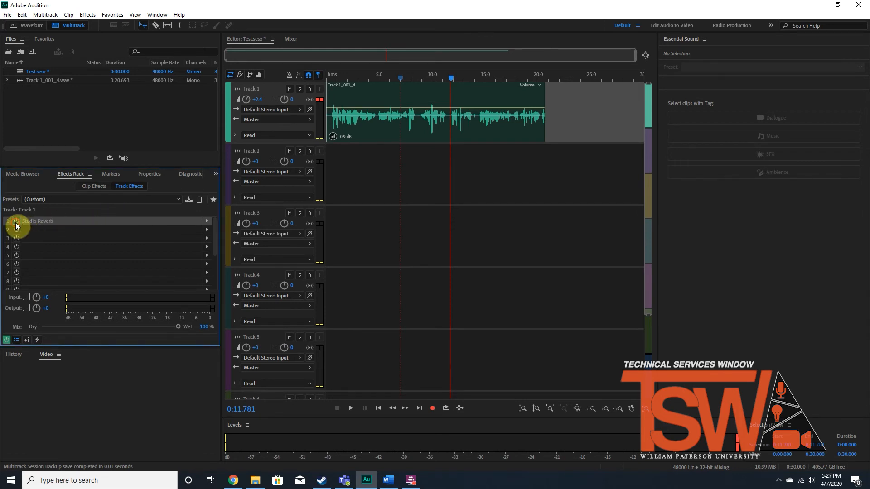
click(17, 225)
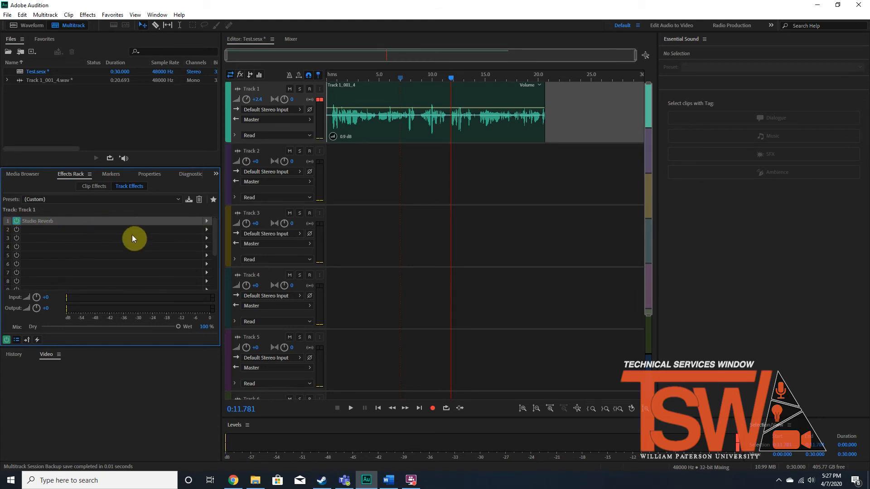
Add a Graphic Equalizer (10 Bands) effect to Track 1 and close its settings
click(87, 15)
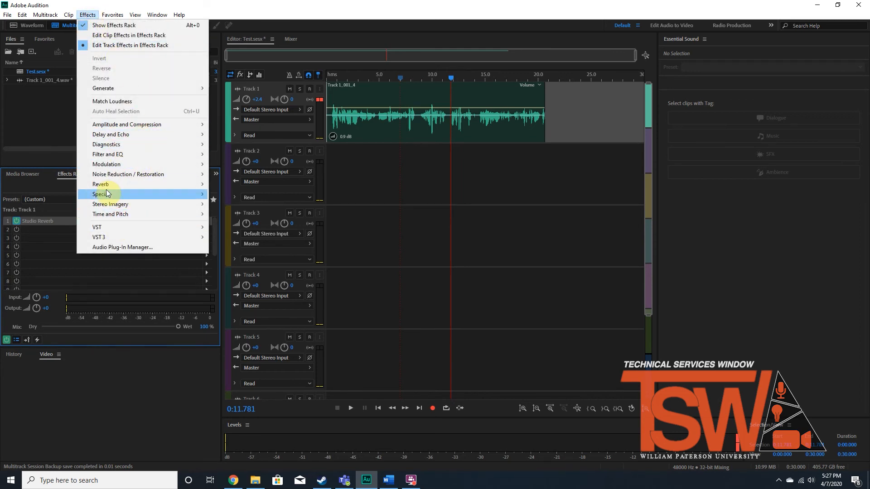
mouse_move(182, 152)
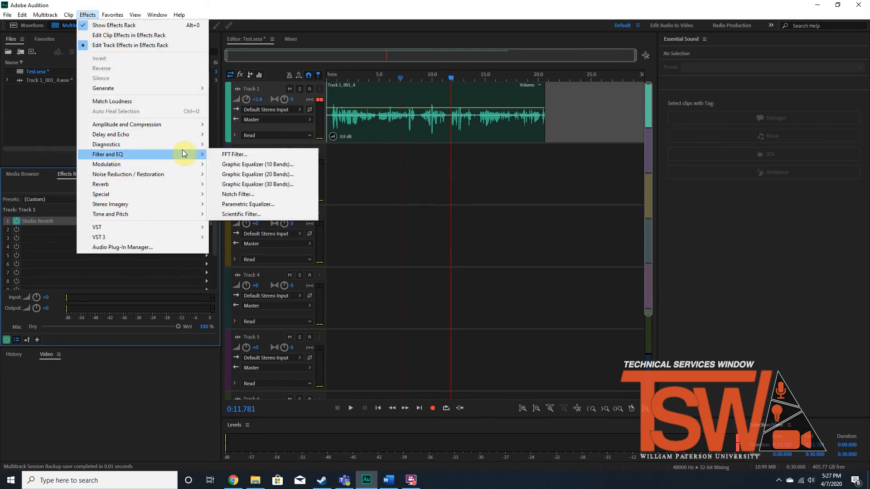
click(251, 164)
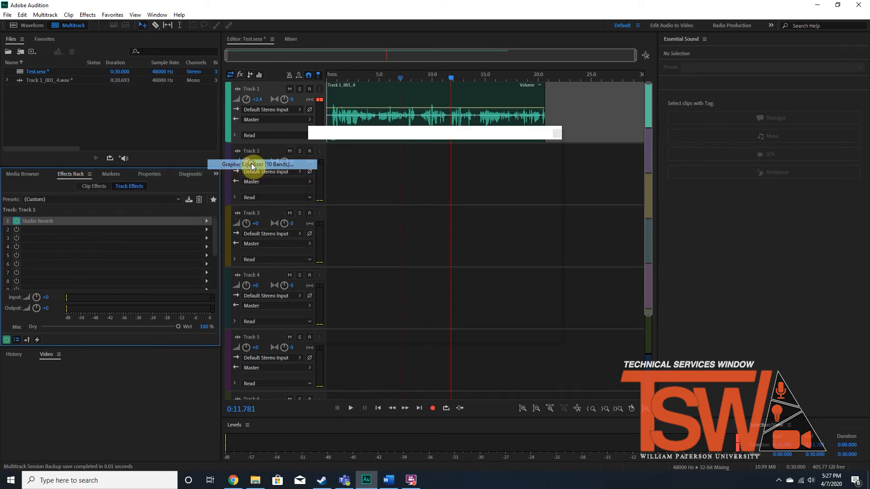
click(556, 133)
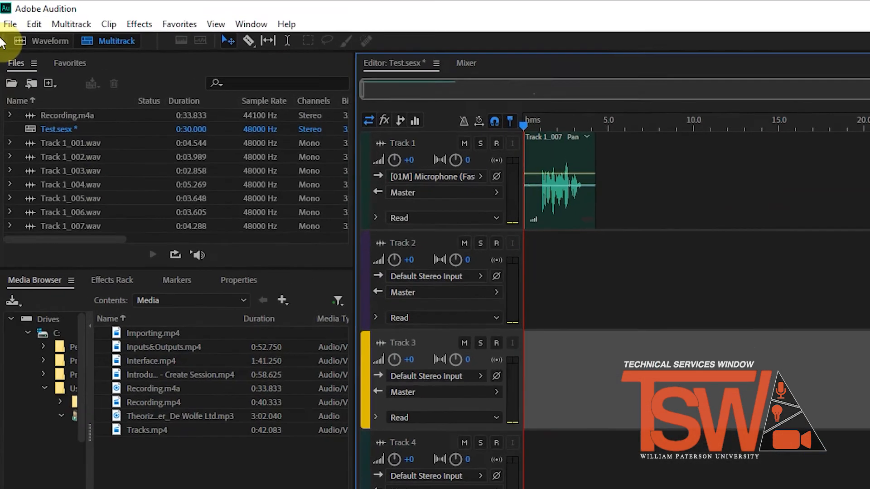
Open the multitrack mixdown export settings for the entire session and review the available file formats, keeping Wave PCM
click(6, 15)
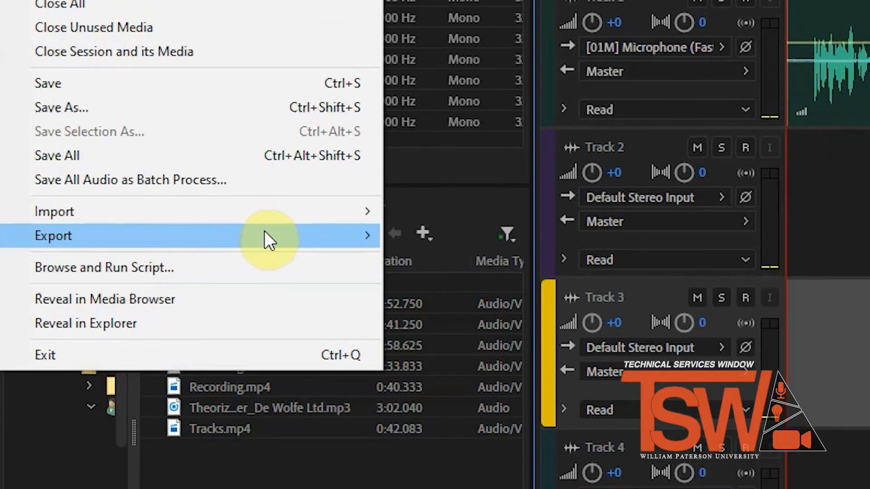
mouse_move(265, 451)
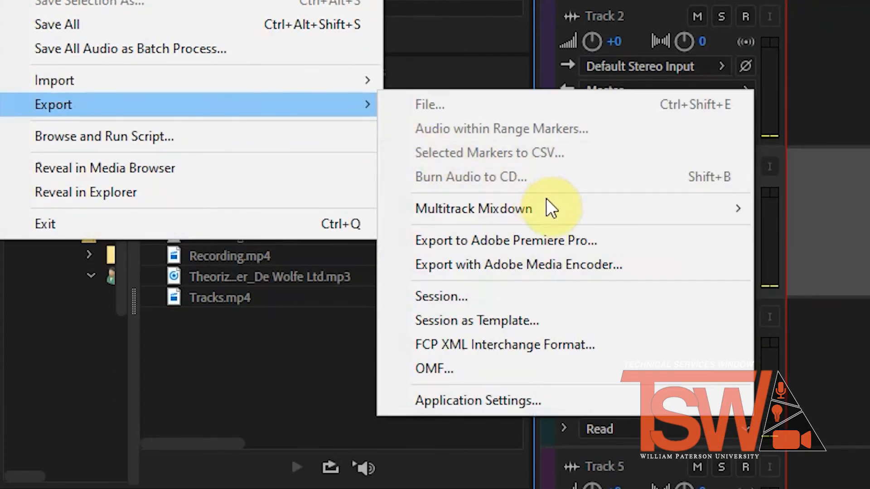
mouse_move(589, 210)
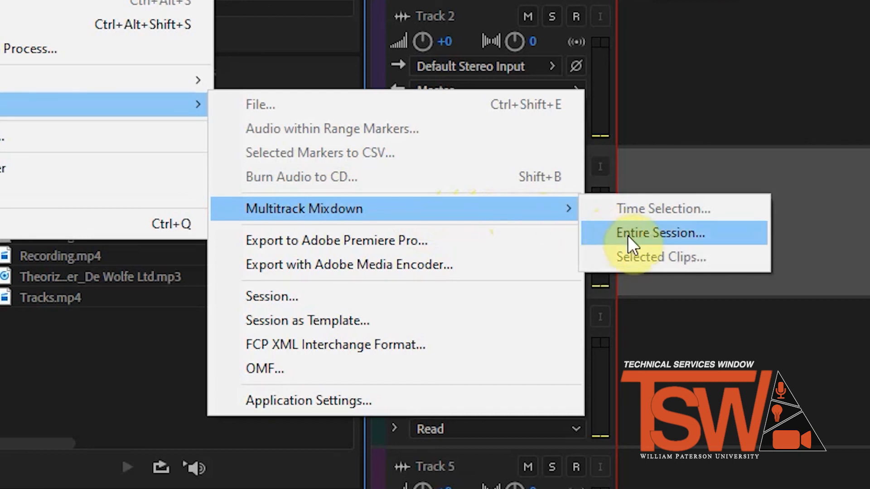
click(675, 231)
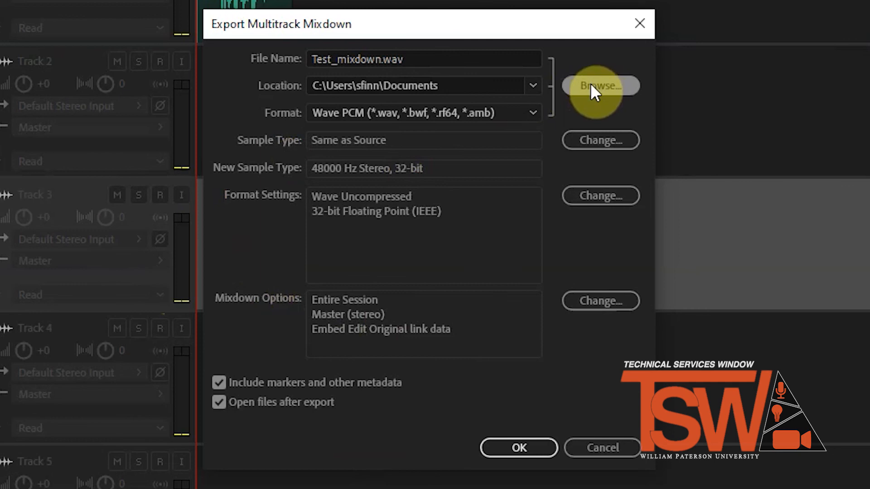
click(491, 111)
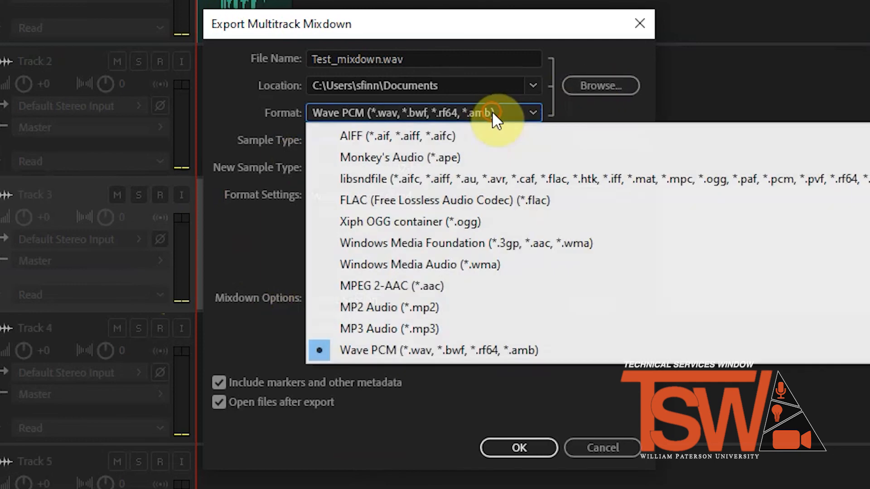
click(230, 118)
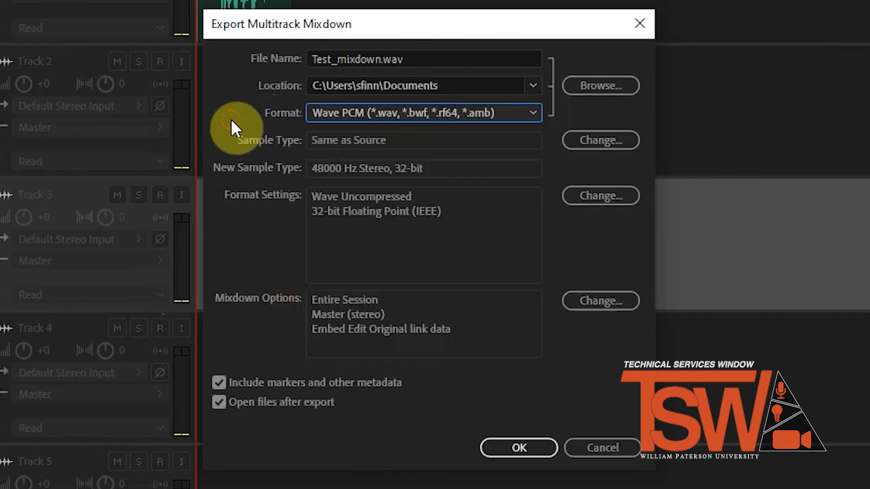